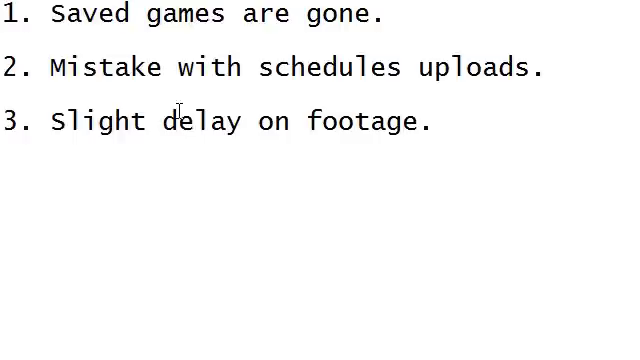
{"action": "mouse_move", "coordinate": [48, 69]}
{"action": "left_mouse_down"}
{"action": "mouse_move", "coordinate": [393, 67]}
{"action": "mouse_move", "coordinate": [540, 53]}
{"action": "mouse_move", "coordinate": [550, 66]}
{"action": "left_mouse_up"}
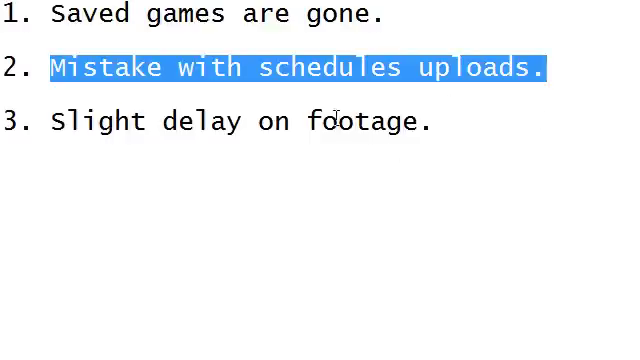
{"action": "left_click", "coordinate": [489, 131]}
{"action": "key", "text": "shift+Home"}
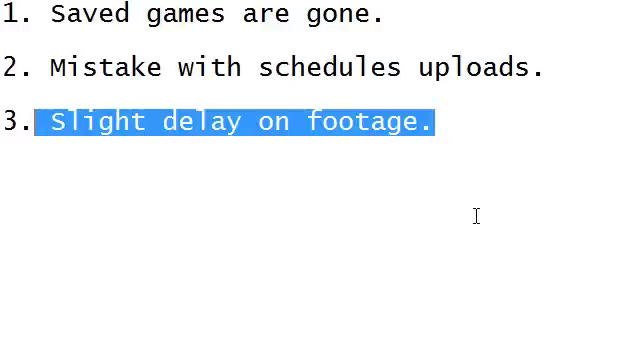
{"action": "left_click", "coordinate": [506, 121]}
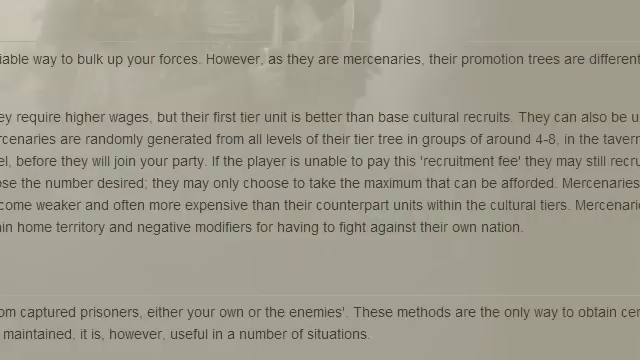
{"action": "scroll", "coordinate": [320, 180], "scroll_direction": "up", "scroll_amount": 3}
{"action": "scroll", "coordinate": [320, 180], "scroll_direction": "up", "scroll_amount": 5}
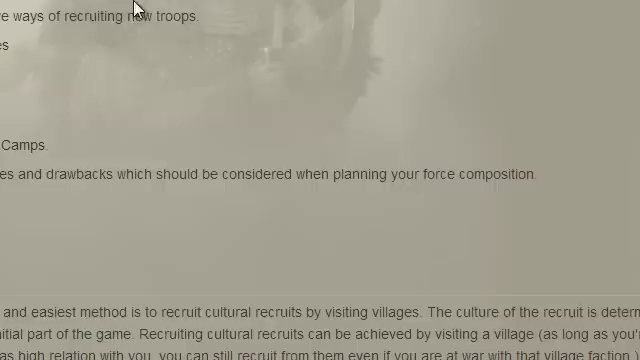